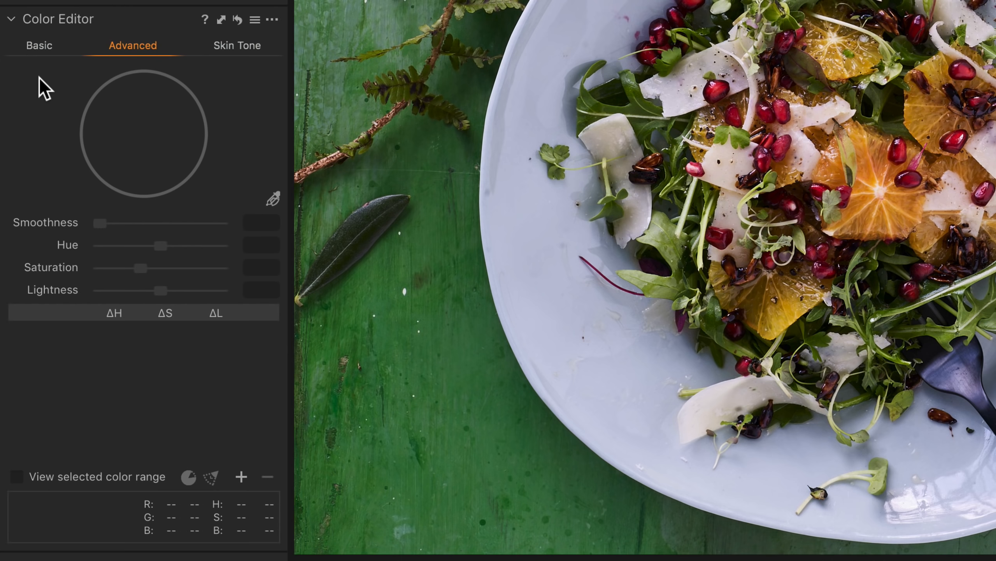
Try setting the green range's saturation to -80 in the Basic Color Editor, and reset the adjustment
{"action": "left_click", "coordinate": [44, 43]}
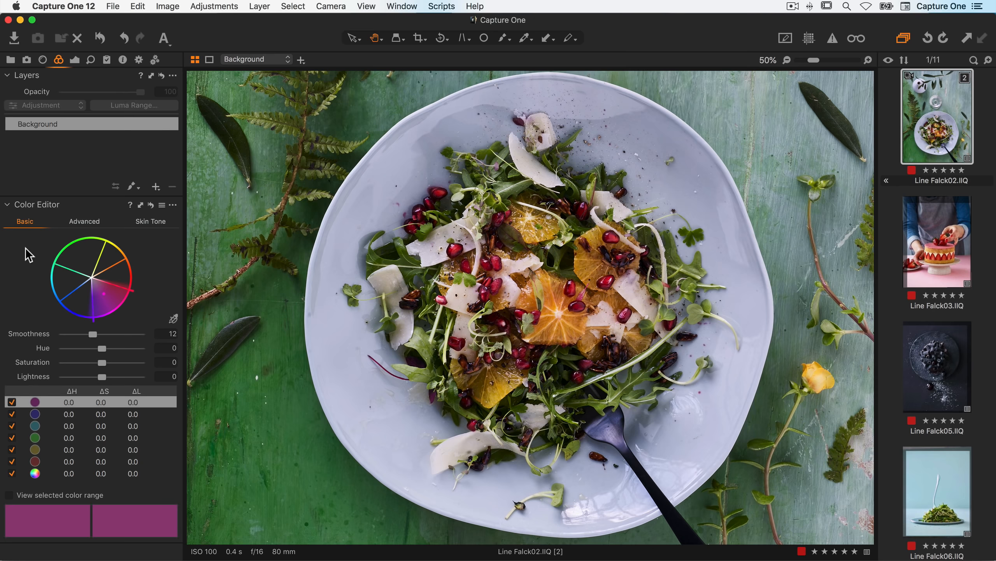
{"action": "left_click", "coordinate": [79, 255]}
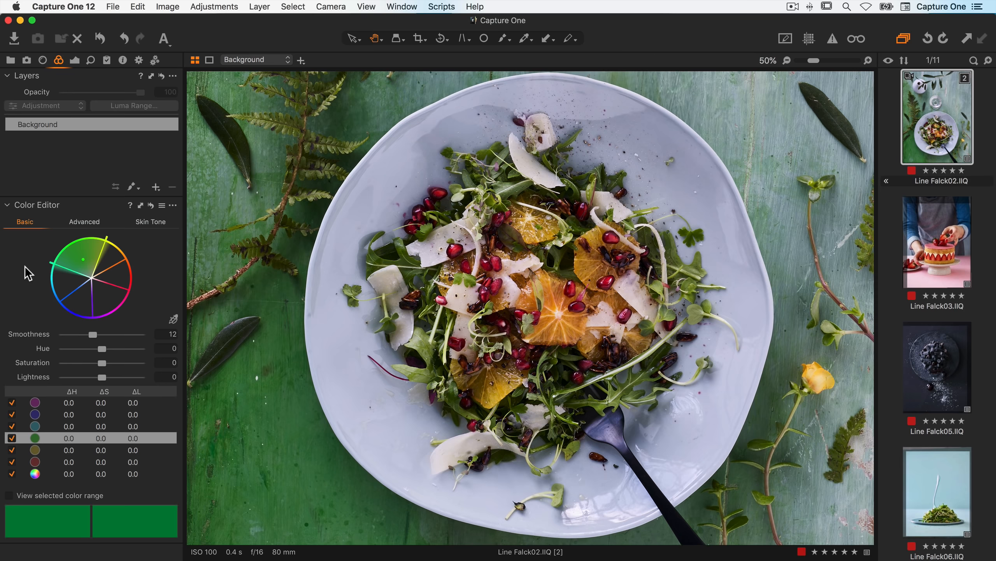
{"action": "left_click_drag", "start_coordinate": [101, 363], "coordinate": [59, 359]}
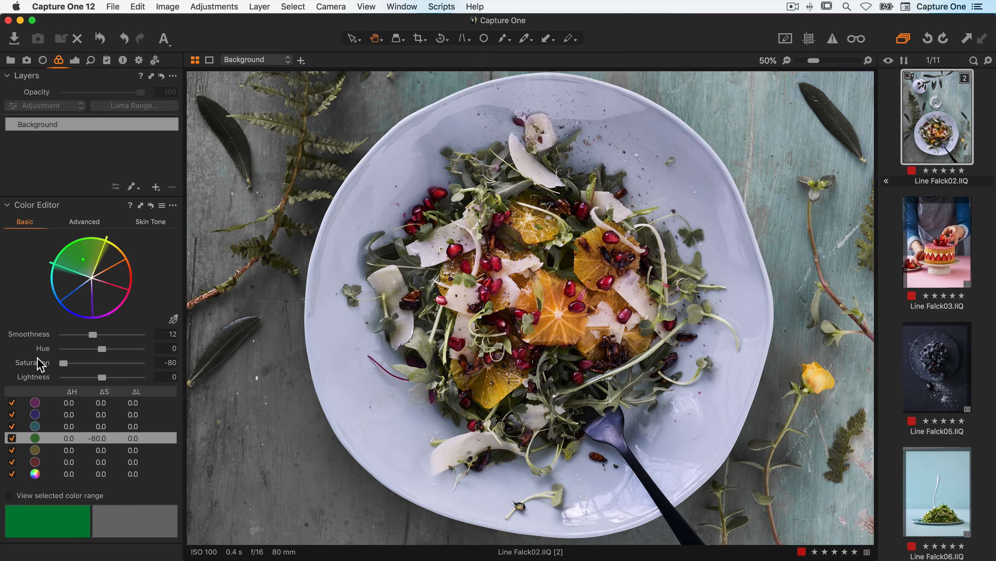
{"action": "left_click", "coordinate": [151, 204]}
In the Advanced Color Editor, sample the pomegranate seeds' red and show only the selected color range
{"action": "left_click", "coordinate": [89, 222]}
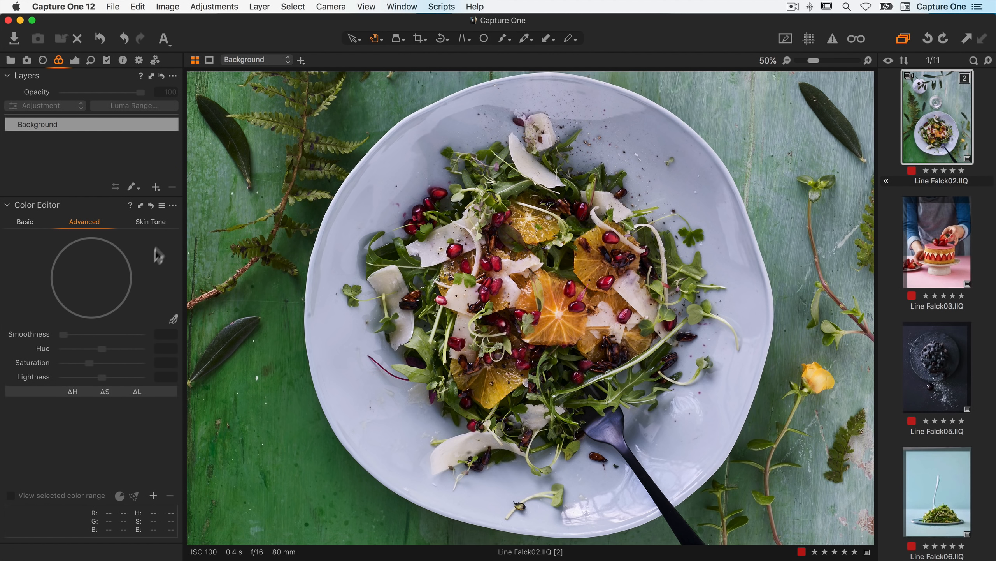
{"action": "left_click", "coordinate": [175, 320]}
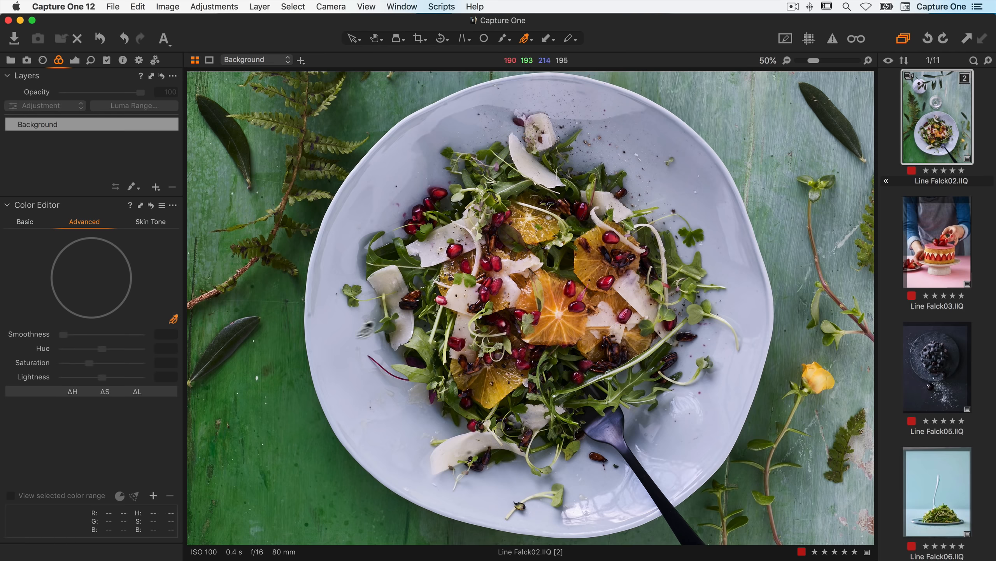
{"action": "left_click", "coordinate": [459, 245]}
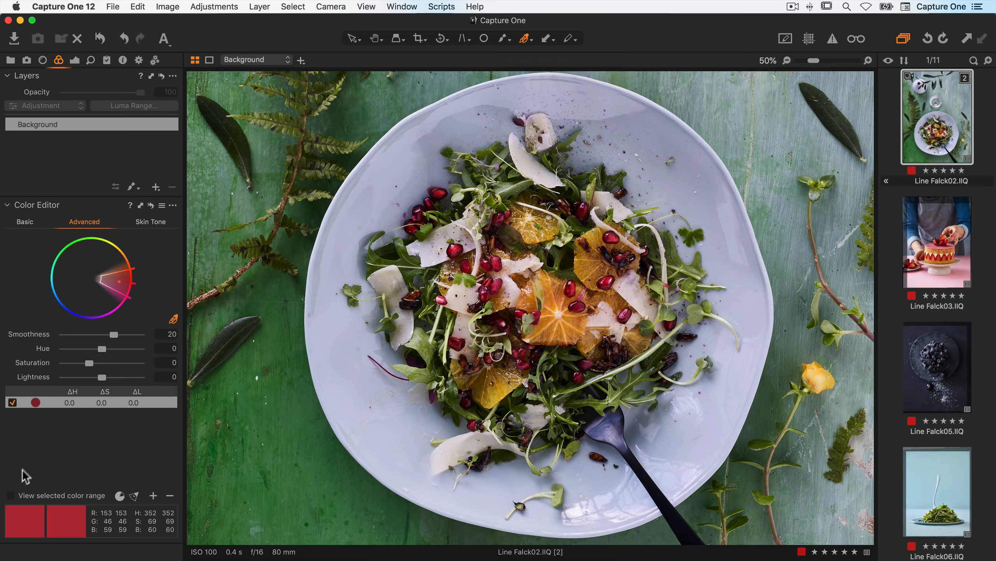
{"action": "left_click", "coordinate": [10, 495]}
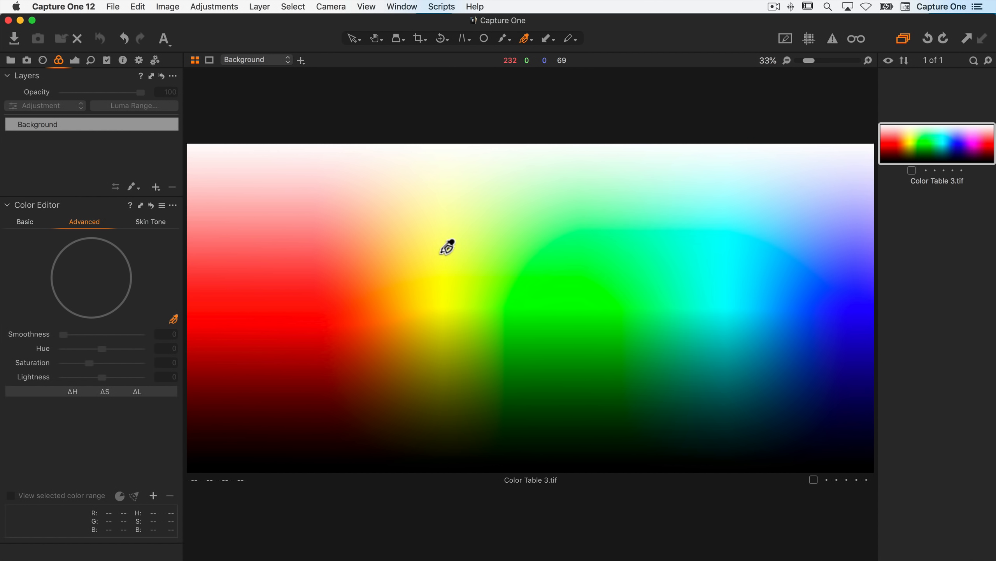
Sample yellow in Color Table 3.tif, show the selected color range and stretch its boundaries into the reds
{"action": "left_click", "coordinate": [441, 253]}
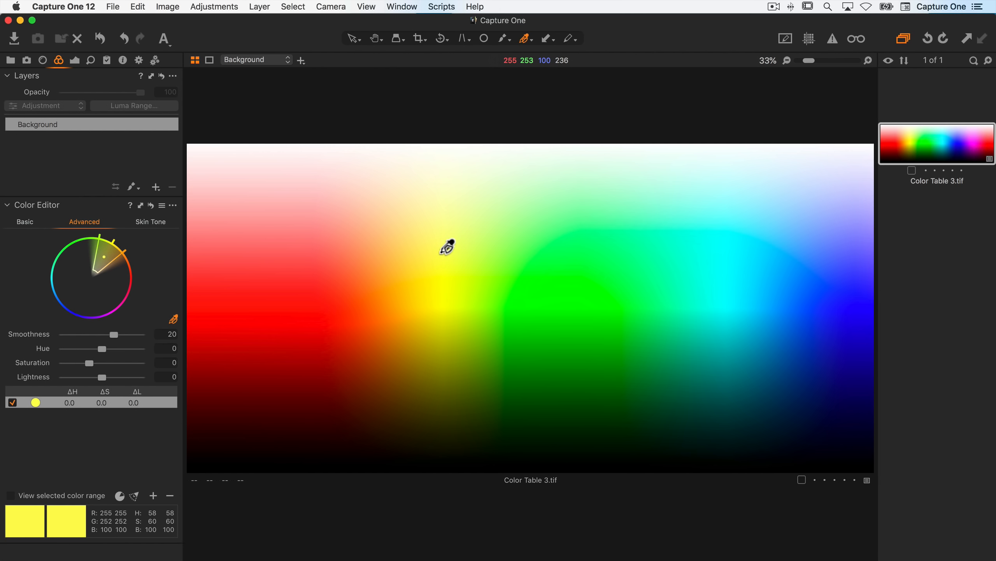
{"action": "left_click", "coordinate": [11, 495]}
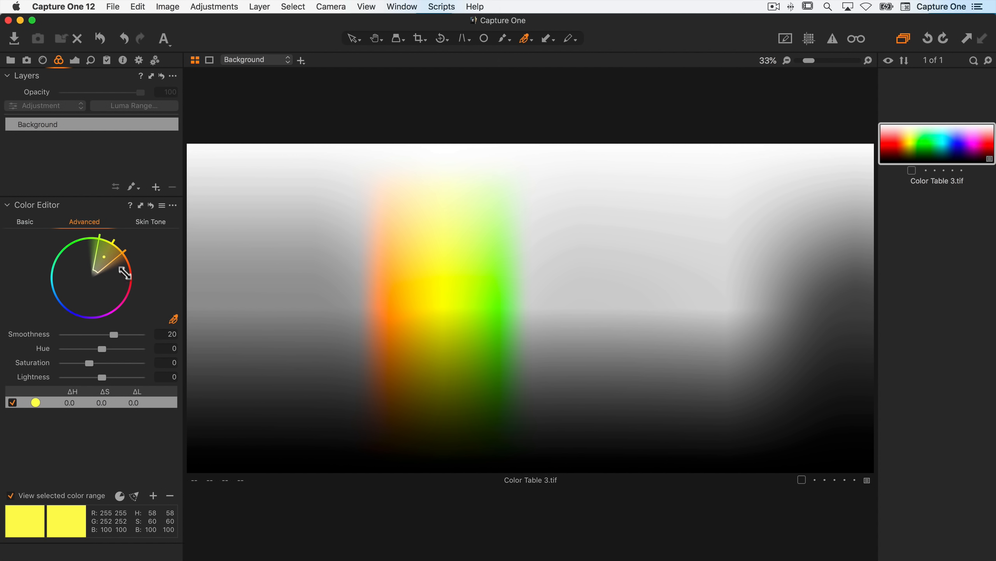
{"action": "left_click_drag", "start_coordinate": [115, 260], "coordinate": [117, 280]}
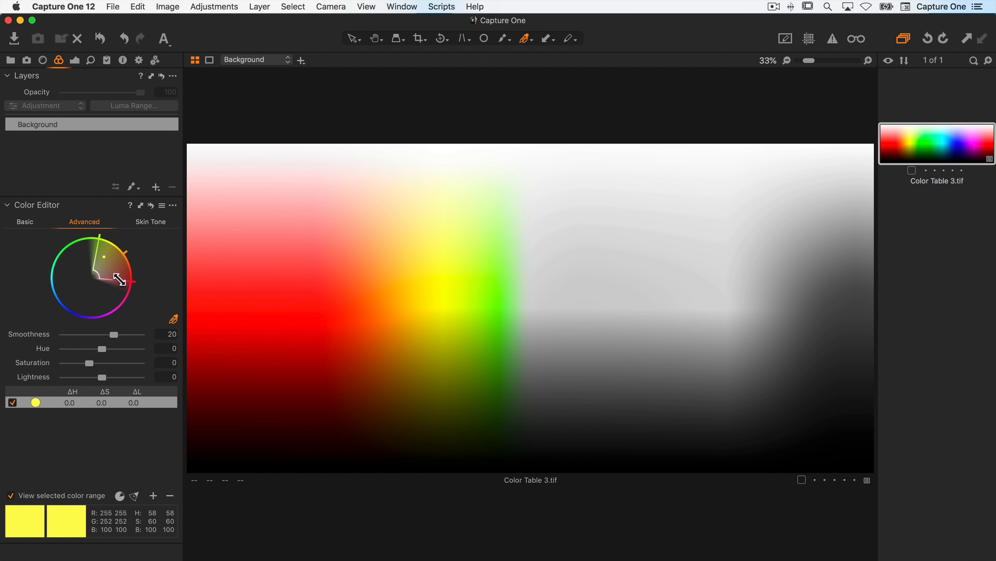
{"action": "left_click_drag", "start_coordinate": [126, 262], "coordinate": [101, 267]}
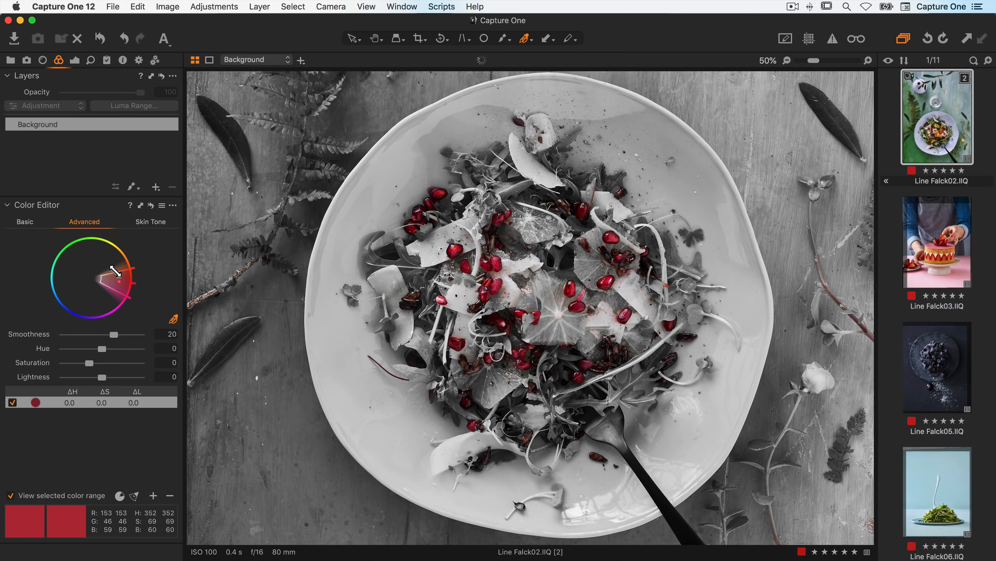
Extend the salad photo's red color range to cover the oranges, with smoothness 19.3, and set its saturation to 23.9
{"action": "left_click_drag", "start_coordinate": [115, 271], "coordinate": [112, 258]}
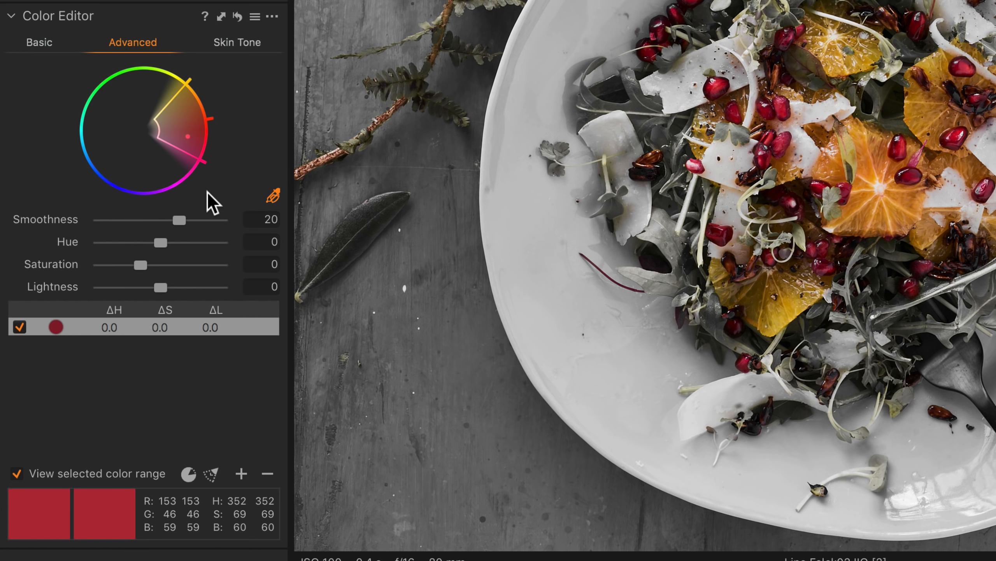
{"action": "left_click_drag", "start_coordinate": [180, 221], "coordinate": [65, 220]}
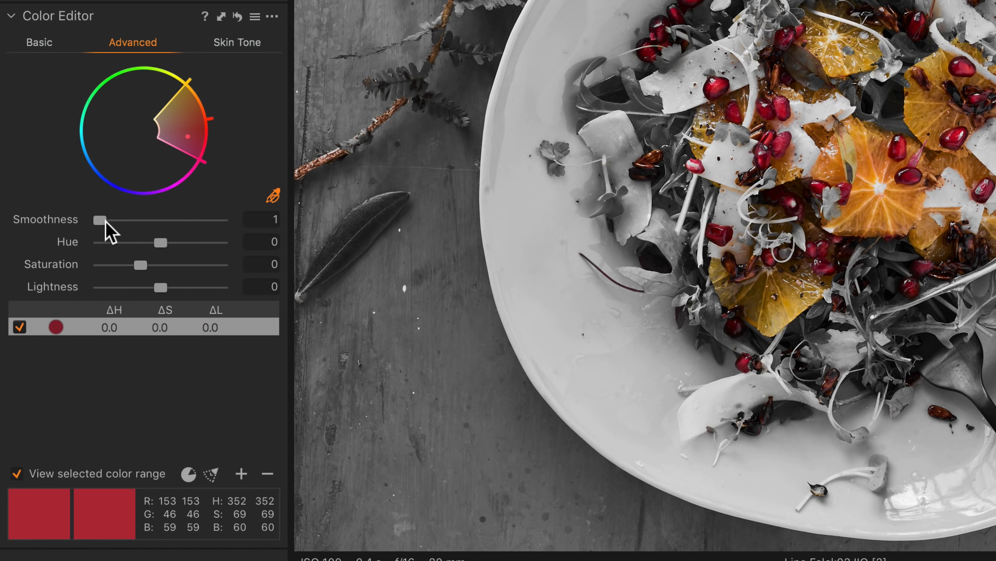
{"action": "left_click_drag", "start_coordinate": [106, 221], "coordinate": [179, 221]}
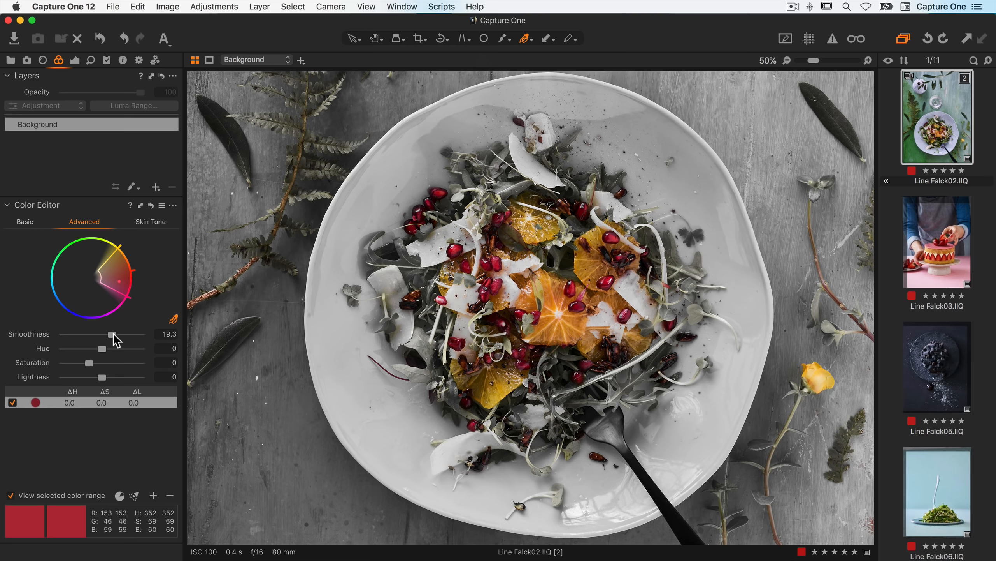
{"action": "left_click", "coordinate": [10, 495]}
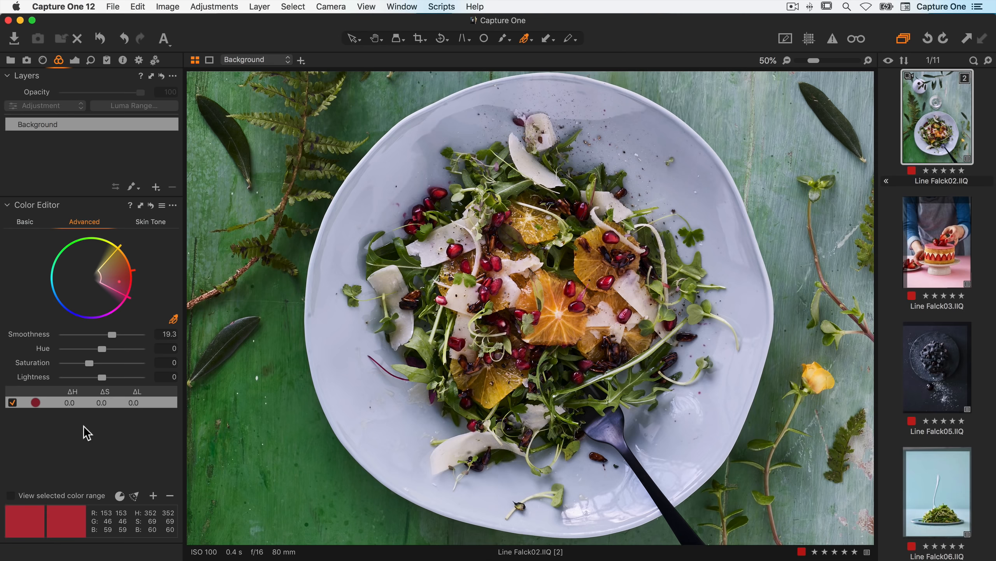
{"action": "left_click_drag", "start_coordinate": [90, 360], "coordinate": [96, 360]}
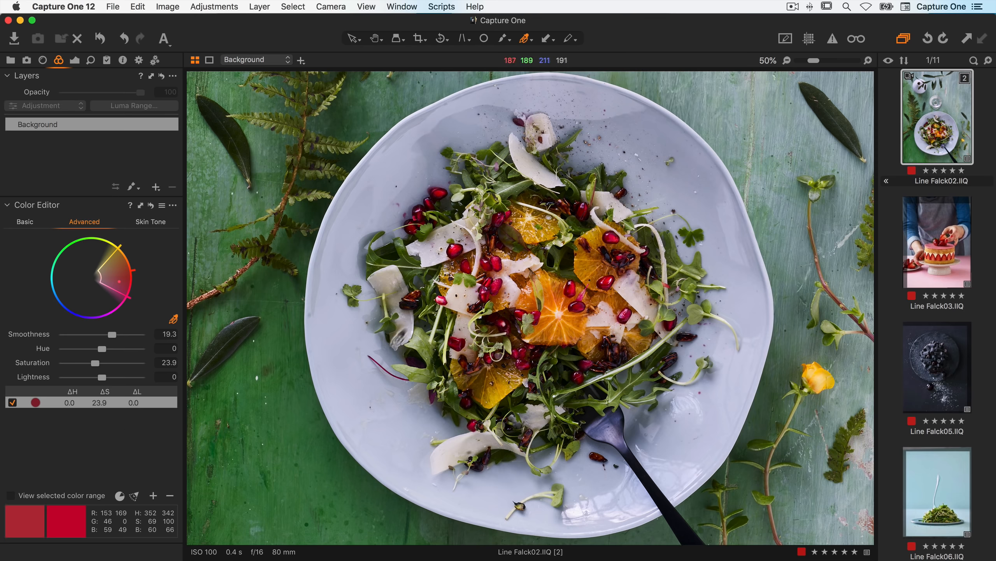
Try isolating the leaf green as a second background color range with smoothness 16.3, and delete that range
{"action": "left_click", "coordinate": [408, 259]}
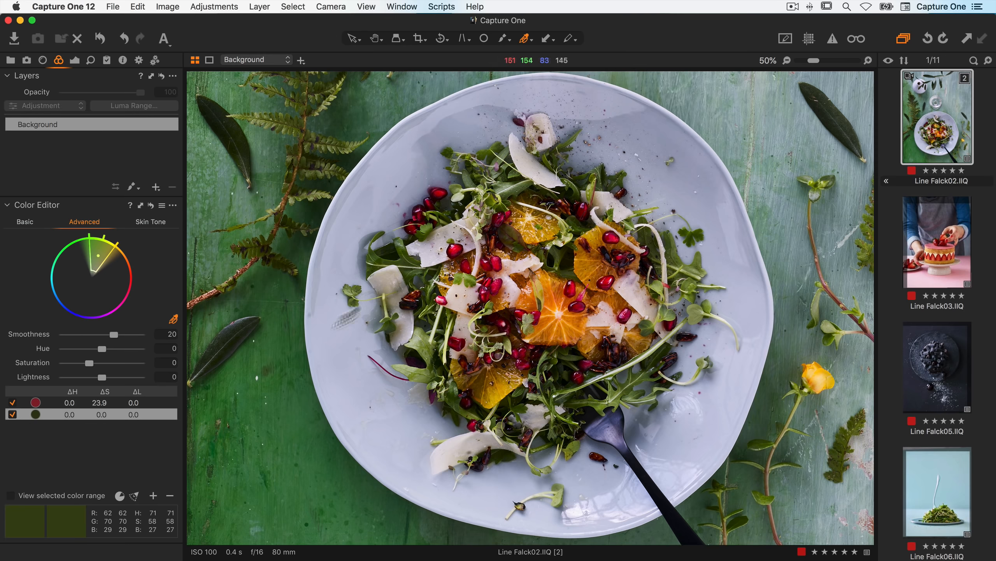
{"action": "left_click", "coordinate": [10, 496]}
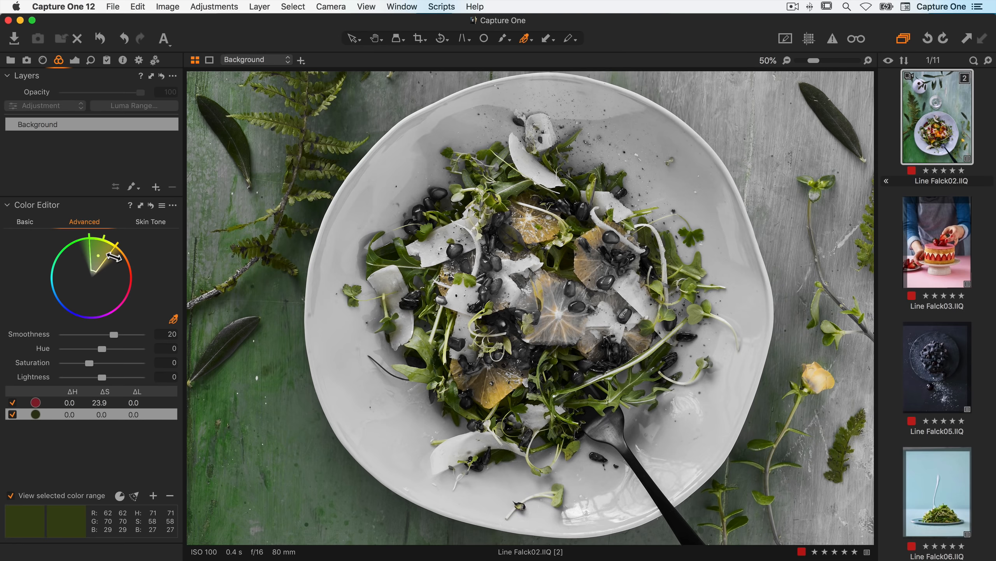
{"action": "left_click_drag", "start_coordinate": [114, 255], "coordinate": [105, 247]}
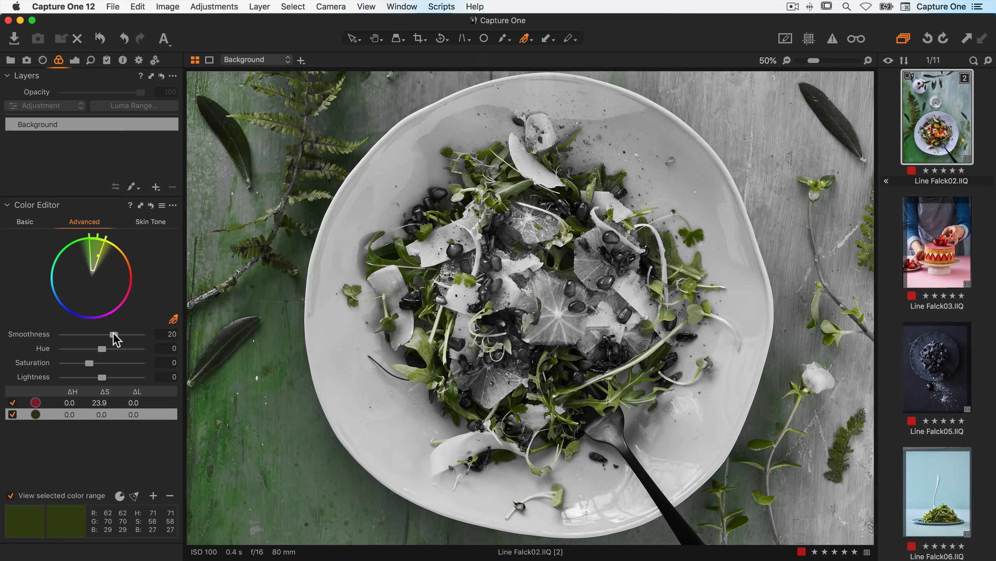
{"action": "left_click", "coordinate": [114, 334]}
{"action": "left_click_drag", "start_coordinate": [112, 331], "coordinate": [103, 331]}
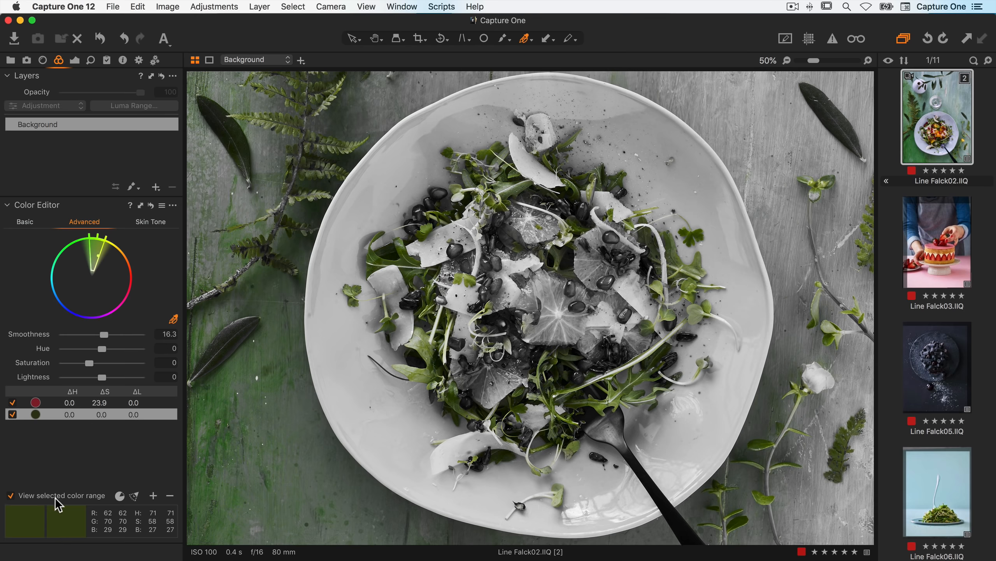
{"action": "left_click", "coordinate": [75, 496]}
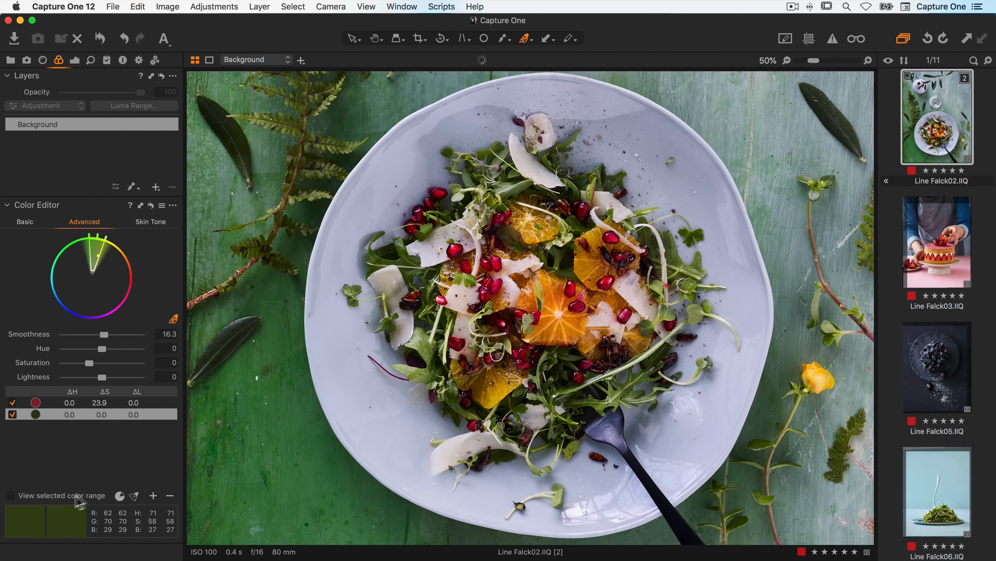
{"action": "left_click", "coordinate": [170, 497]}
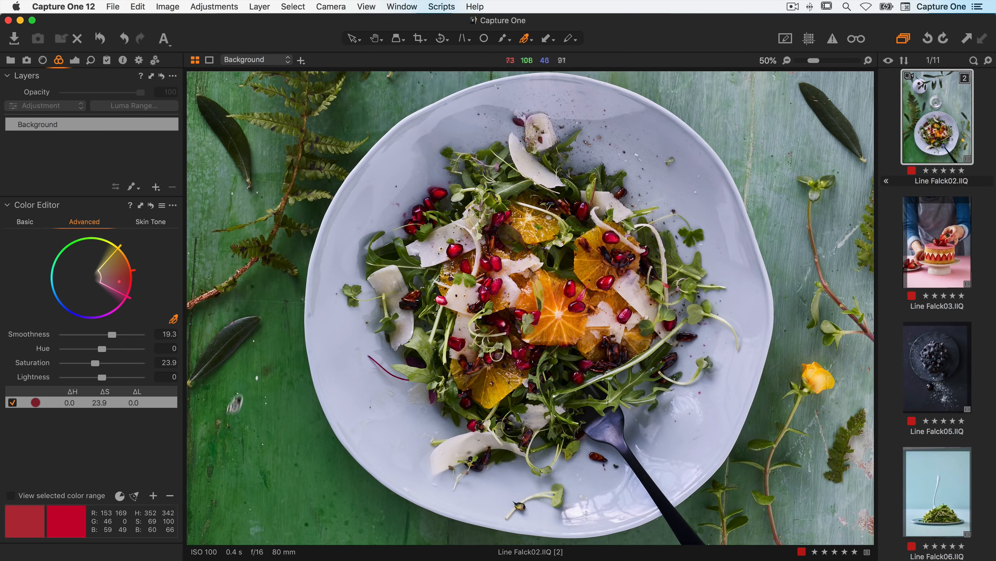
Brush a mask over the salad on a new layer and sample the leaf green as its color range
{"action": "left_click", "coordinate": [132, 187]}
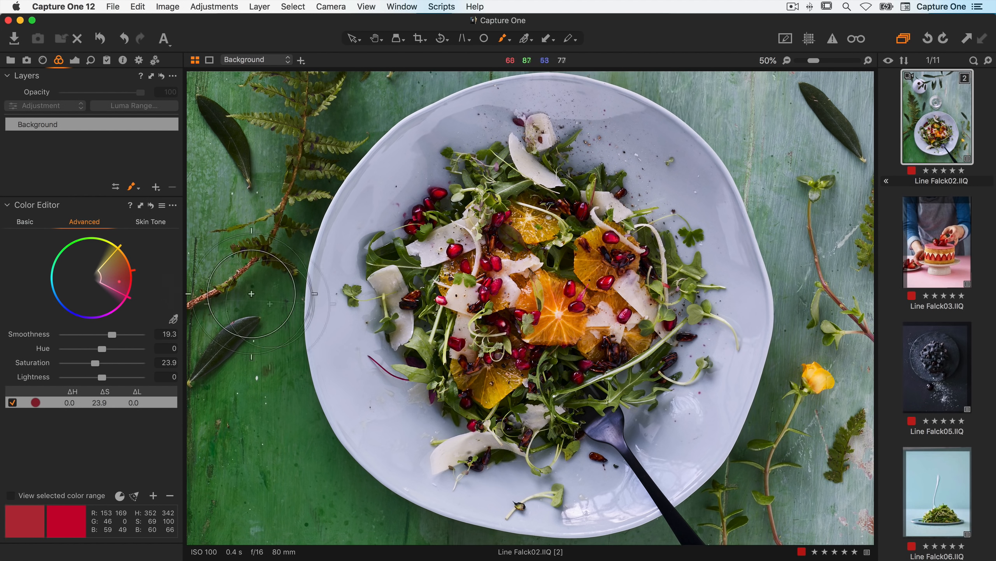
{"action": "mouse_move", "coordinate": [436, 244]}
{"action": "left_mouse_down"}
{"action": "mouse_move", "coordinate": [404, 258]}
{"action": "mouse_move", "coordinate": [381, 300]}
{"action": "mouse_move", "coordinate": [409, 375]}
{"action": "mouse_move", "coordinate": [514, 460]}
{"action": "mouse_move", "coordinate": [549, 465]}
{"action": "mouse_move", "coordinate": [607, 448]}
{"action": "mouse_move", "coordinate": [660, 384]}
{"action": "mouse_move", "coordinate": [673, 314]}
{"action": "mouse_move", "coordinate": [686, 334]}
{"action": "mouse_move", "coordinate": [702, 333]}
{"action": "mouse_move", "coordinate": [668, 238]}
{"action": "mouse_move", "coordinate": [616, 176]}
{"action": "mouse_move", "coordinate": [500, 162]}
{"action": "mouse_move", "coordinate": [468, 174]}
{"action": "mouse_move", "coordinate": [433, 222]}
{"action": "mouse_move", "coordinate": [436, 282]}
{"action": "mouse_move", "coordinate": [488, 313]}
{"action": "mouse_move", "coordinate": [573, 238]}
{"action": "mouse_move", "coordinate": [516, 245]}
{"action": "mouse_move", "coordinate": [622, 289]}
{"action": "mouse_move", "coordinate": [509, 346]}
{"action": "mouse_move", "coordinate": [578, 371]}
{"action": "mouse_move", "coordinate": [540, 398]}
{"action": "mouse_move", "coordinate": [607, 355]}
{"action": "mouse_move", "coordinate": [622, 292]}
{"action": "mouse_move", "coordinate": [629, 359]}
{"action": "mouse_move", "coordinate": [656, 388]}
{"action": "mouse_move", "coordinate": [685, 346]}
{"action": "mouse_move", "coordinate": [680, 362]}
{"action": "mouse_move", "coordinate": [647, 325]}
{"action": "mouse_move", "coordinate": [601, 215]}
{"action": "mouse_move", "coordinate": [526, 157]}
{"action": "left_mouse_up"}
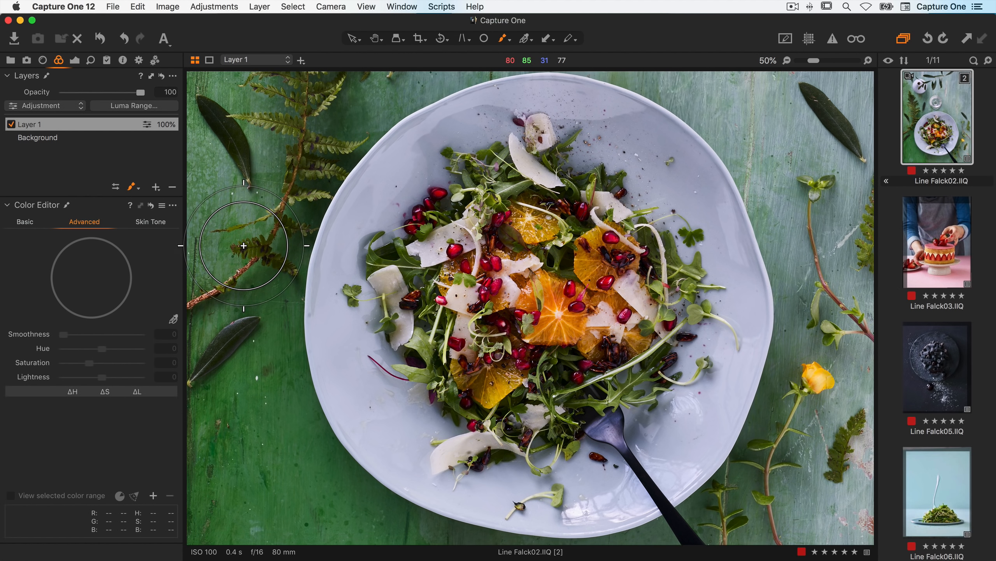
{"action": "left_click", "coordinate": [173, 319]}
{"action": "left_click", "coordinate": [409, 257]}
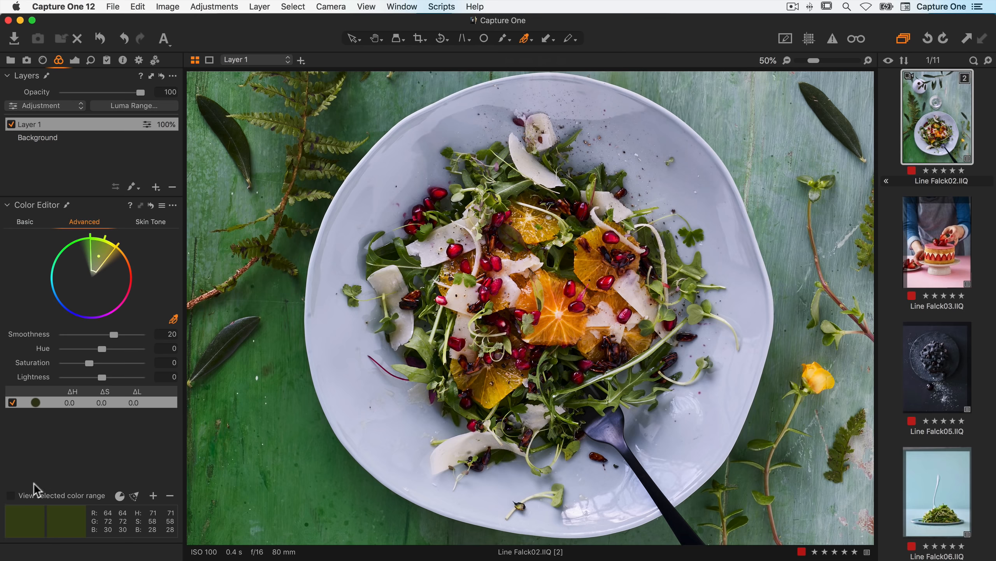
Narrow the leaf green range to exclude the oranges, with smoothness 12.6, and set its hue to 21.3 and saturation to 28
{"action": "left_click", "coordinate": [12, 495]}
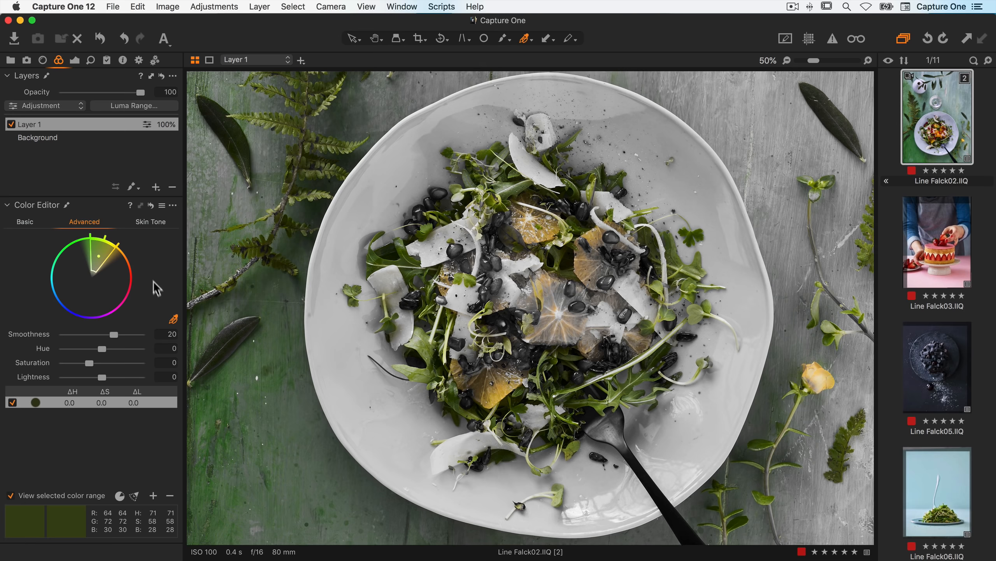
{"action": "left_click_drag", "start_coordinate": [114, 255], "coordinate": [106, 247]}
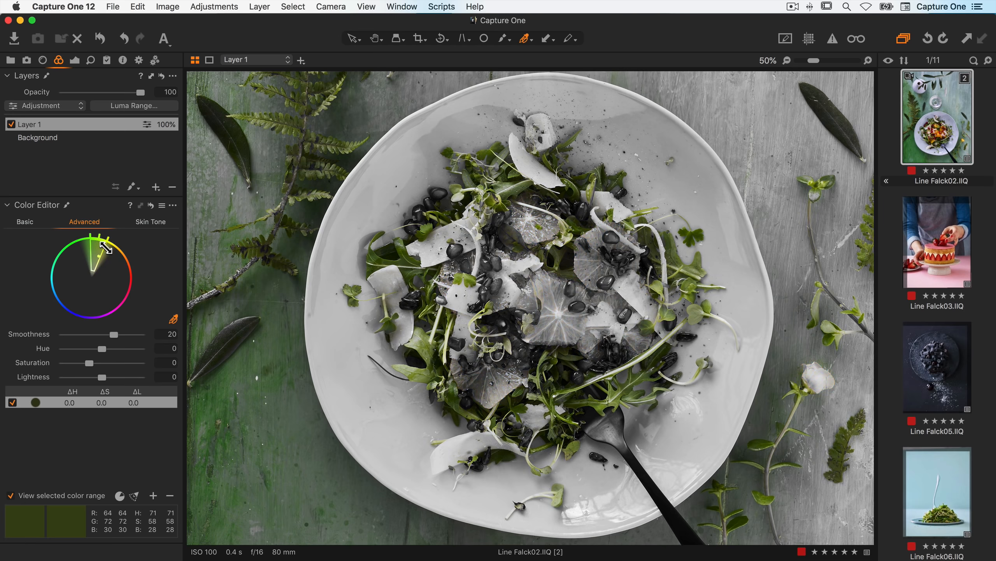
{"action": "left_click_drag", "start_coordinate": [112, 334], "coordinate": [93, 335]}
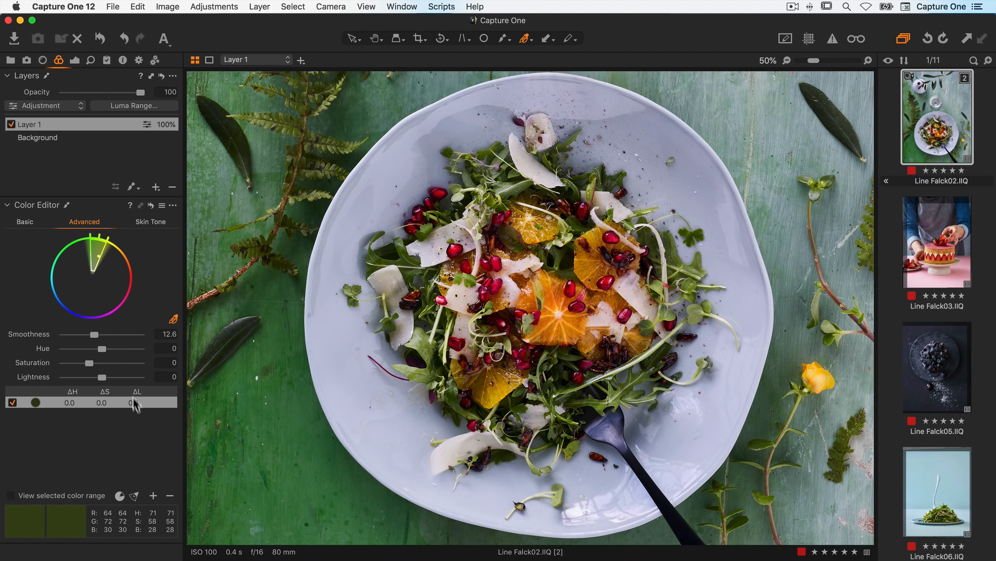
{"action": "mouse_move", "coordinate": [101, 347]}
{"action": "left_mouse_down"}
{"action": "mouse_move", "coordinate": [135, 347]}
{"action": "mouse_move", "coordinate": [96, 362]}
{"action": "left_mouse_up"}
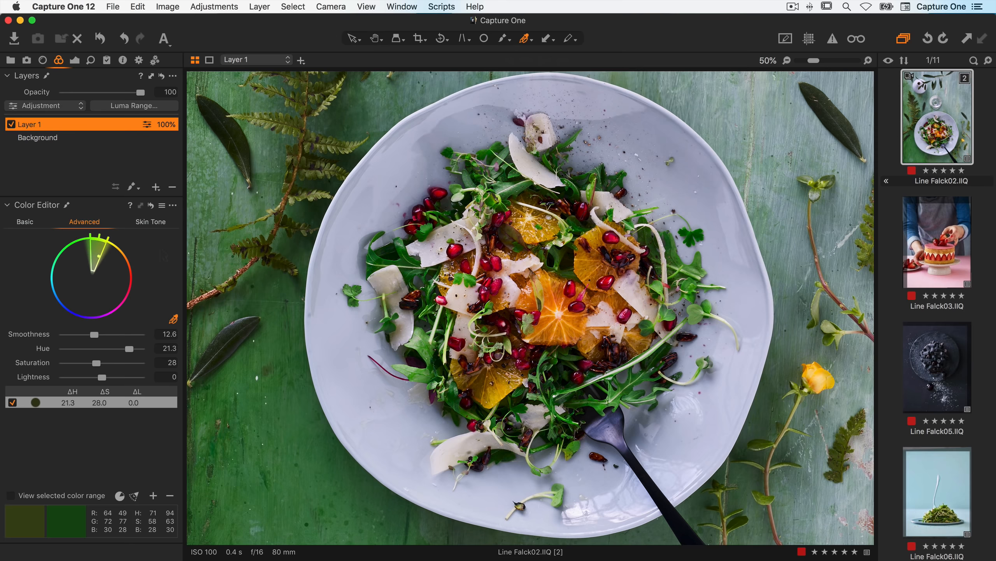
Add a second adjustment layer and brush its mask over the plate
{"action": "left_click", "coordinate": [155, 187]}
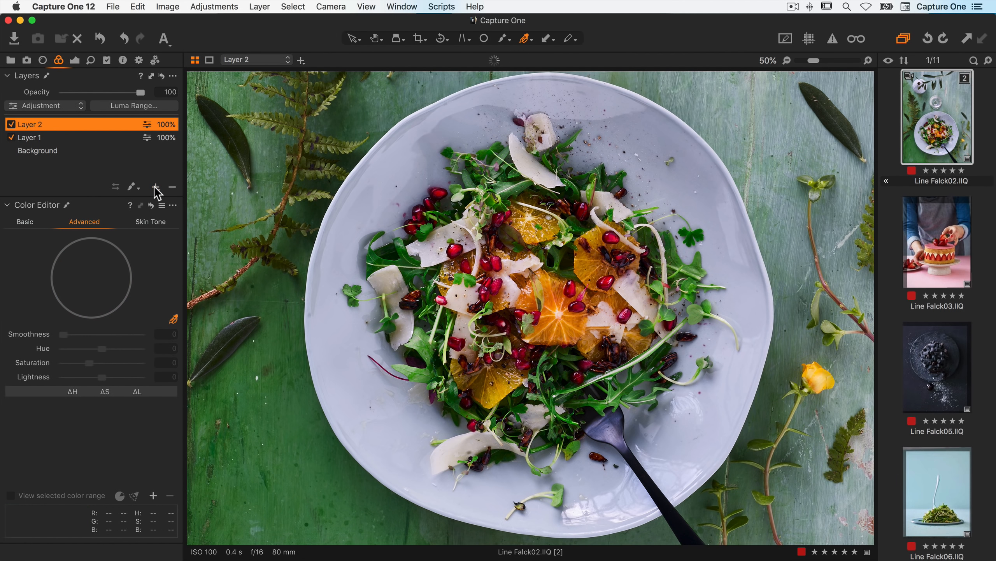
{"action": "left_click", "coordinate": [133, 187]}
{"action": "mouse_move", "coordinate": [444, 166]}
{"action": "left_mouse_down"}
{"action": "mouse_move", "coordinate": [388, 185]}
{"action": "mouse_move", "coordinate": [346, 272]}
{"action": "mouse_move", "coordinate": [347, 386]}
{"action": "mouse_move", "coordinate": [367, 426]}
{"action": "mouse_move", "coordinate": [418, 462]}
{"action": "mouse_move", "coordinate": [487, 494]}
{"action": "mouse_move", "coordinate": [584, 493]}
{"action": "mouse_move", "coordinate": [655, 458]}
{"action": "mouse_move", "coordinate": [702, 409]}
{"action": "mouse_move", "coordinate": [734, 331]}
{"action": "mouse_move", "coordinate": [738, 281]}
{"action": "mouse_move", "coordinate": [714, 224]}
{"action": "mouse_move", "coordinate": [691, 173]}
{"action": "mouse_move", "coordinate": [649, 132]}
{"action": "mouse_move", "coordinate": [497, 109]}
{"action": "mouse_move", "coordinate": [433, 126]}
{"action": "mouse_move", "coordinate": [418, 156]}
{"action": "mouse_move", "coordinate": [592, 185]}
{"action": "mouse_move", "coordinate": [618, 208]}
{"action": "mouse_move", "coordinate": [433, 241]}
{"action": "mouse_move", "coordinate": [655, 316]}
{"action": "mouse_move", "coordinate": [643, 224]}
{"action": "mouse_move", "coordinate": [624, 423]}
{"action": "mouse_move", "coordinate": [486, 443]}
{"action": "mouse_move", "coordinate": [441, 353]}
{"action": "mouse_move", "coordinate": [410, 330]}
{"action": "mouse_move", "coordinate": [418, 344]}
{"action": "mouse_move", "coordinate": [616, 404]}
{"action": "mouse_move", "coordinate": [634, 452]}
{"action": "mouse_move", "coordinate": [473, 412]}
{"action": "mouse_move", "coordinate": [428, 364]}
{"action": "mouse_move", "coordinate": [404, 381]}
{"action": "left_mouse_up"}
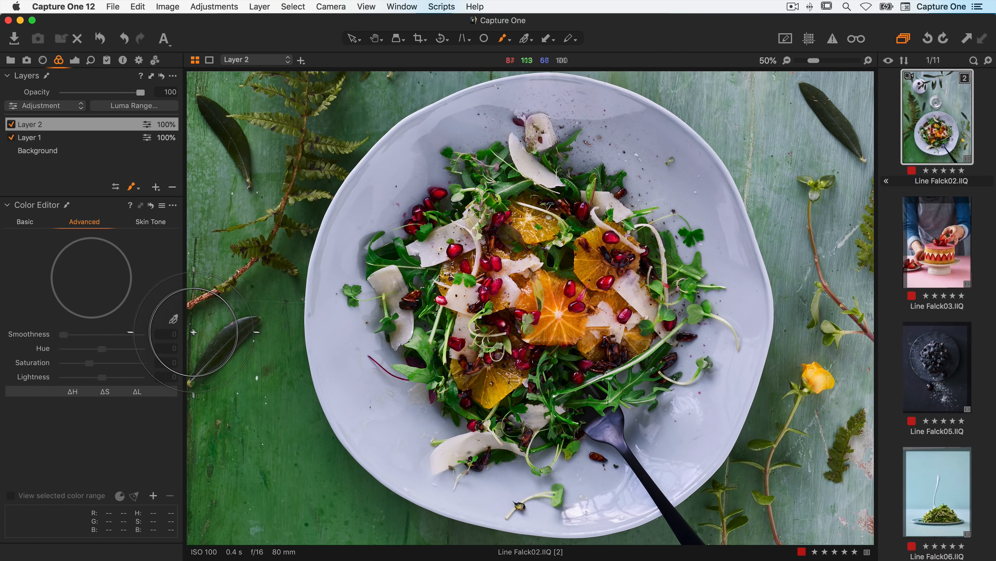
Sample the plate's blue tint on Layer 2, set its saturation to -53.5, and select the Background layer
{"action": "left_click", "coordinate": [173, 319]}
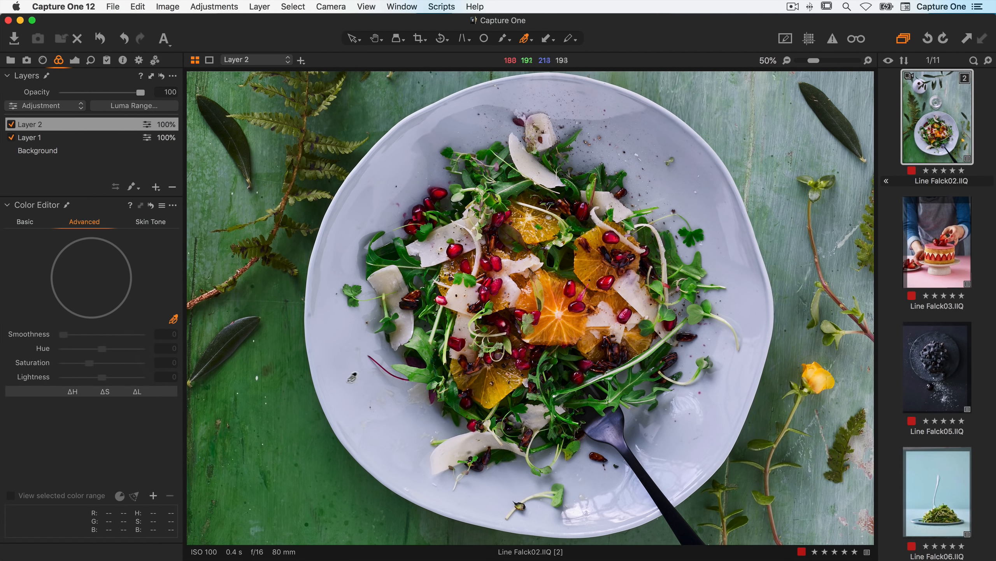
{"action": "left_click", "coordinate": [350, 380]}
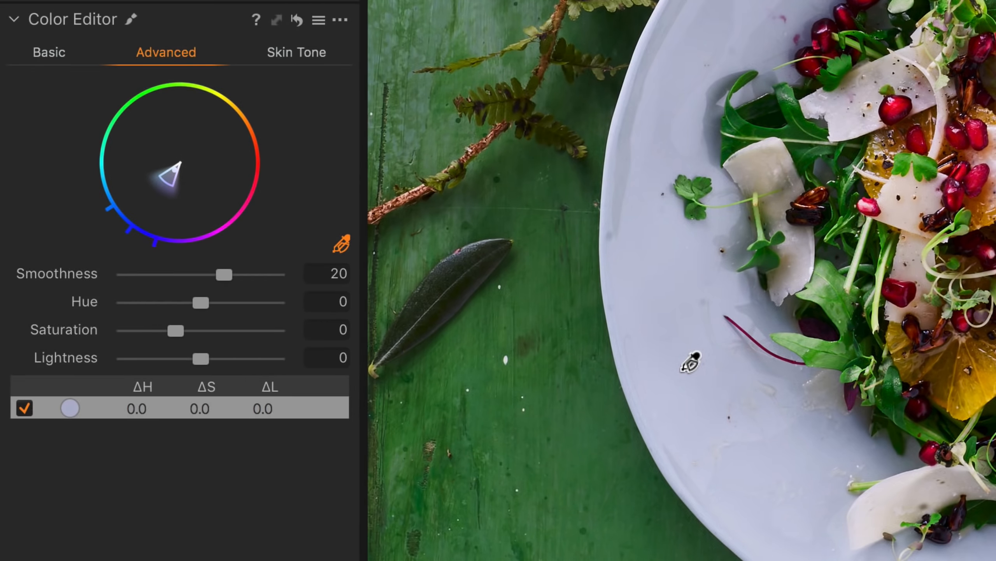
{"action": "left_click_drag", "start_coordinate": [176, 331], "coordinate": [148, 331]}
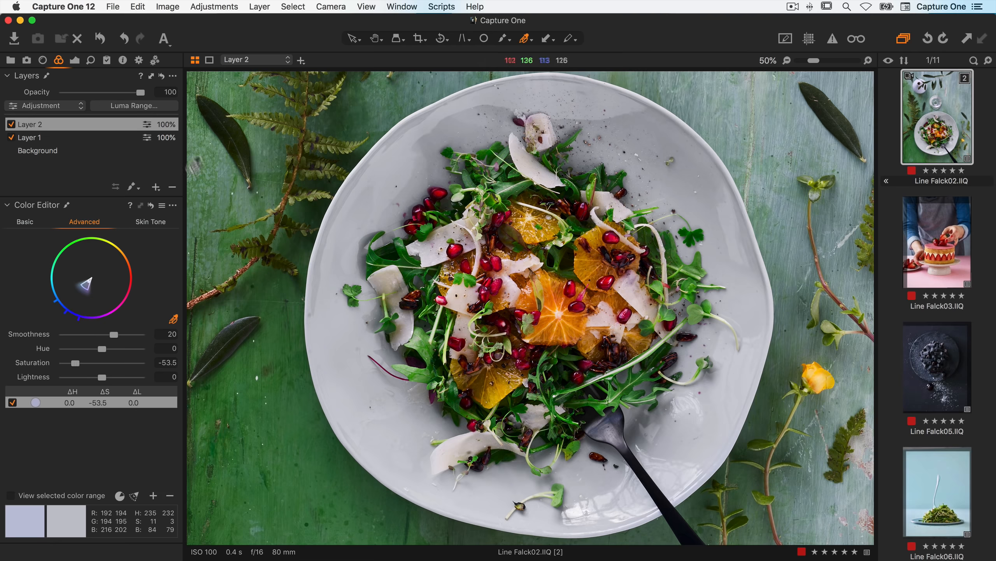
{"action": "left_click", "coordinate": [117, 151]}
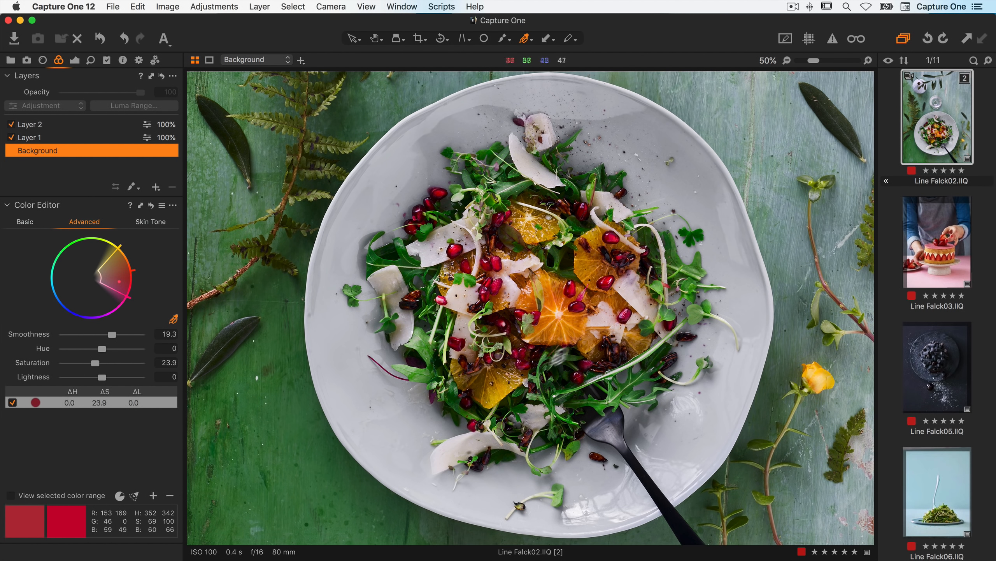
Sample the orange slice as a new Background color range, preview the selected range, narrow it on the red side, and set smoothness to 18.7
{"action": "left_click", "coordinate": [554, 294]}
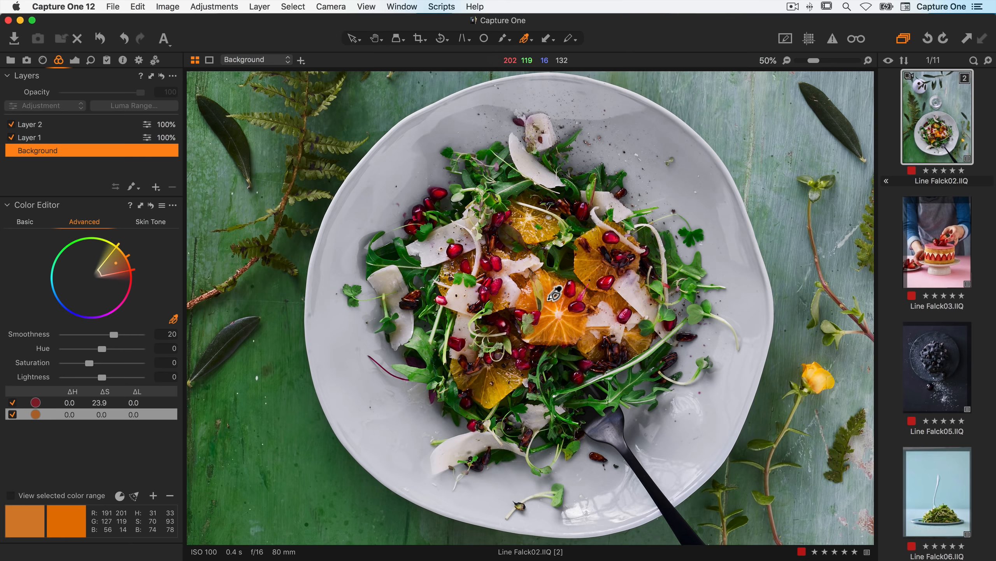
{"action": "left_click", "coordinate": [35, 494]}
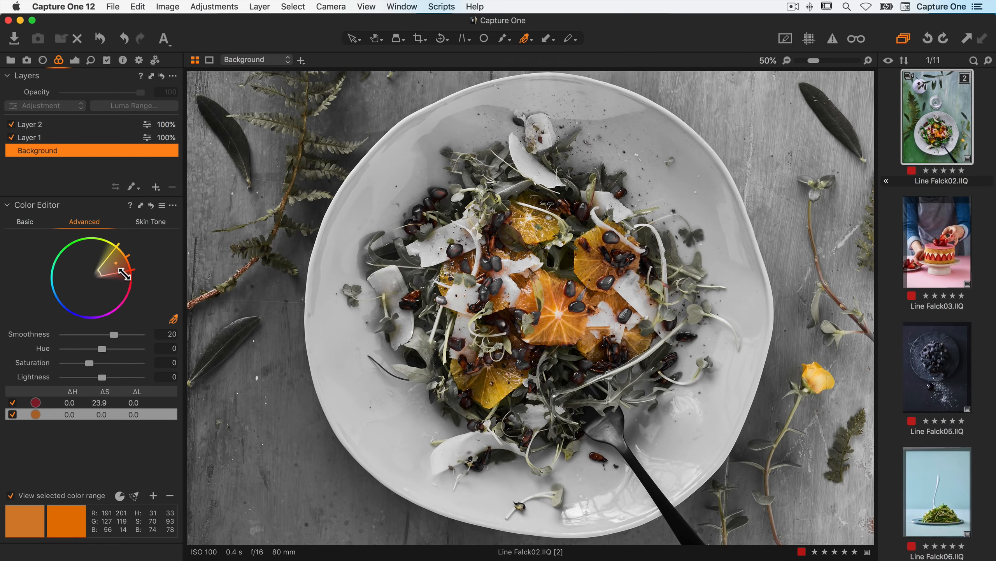
{"action": "left_click_drag", "start_coordinate": [124, 272], "coordinate": [125, 263]}
{"action": "left_click_drag", "start_coordinate": [111, 332], "coordinate": [107, 333]}
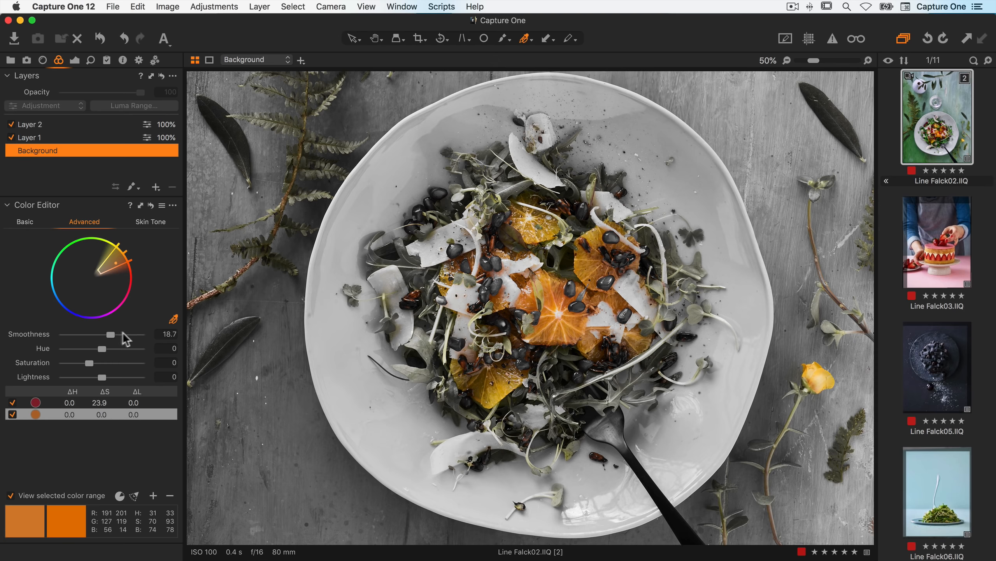
Create a masked layer from the orange color selection and display its mask in grayscale over the whole image
{"action": "left_click", "coordinate": [174, 205]}
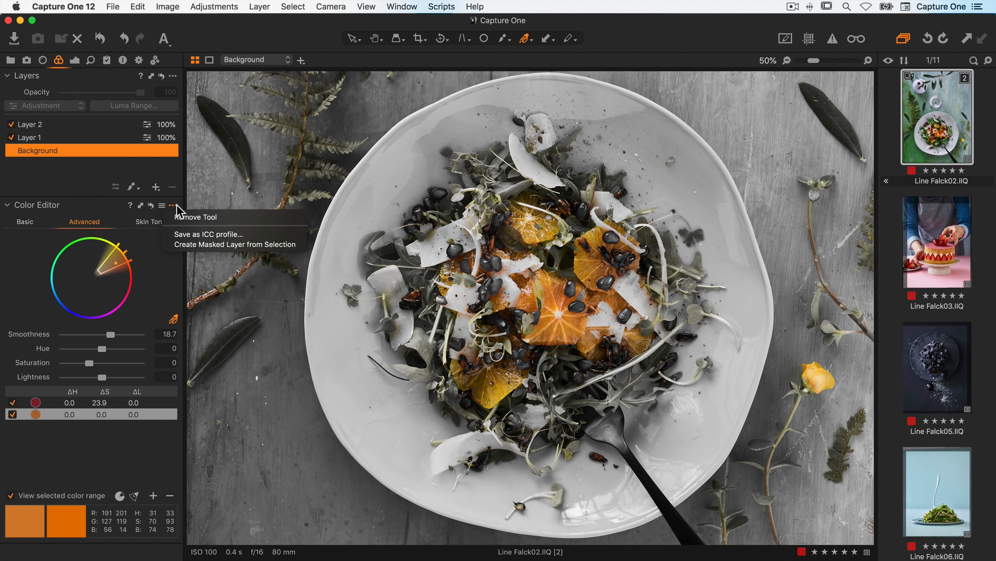
{"action": "left_click", "coordinate": [171, 245]}
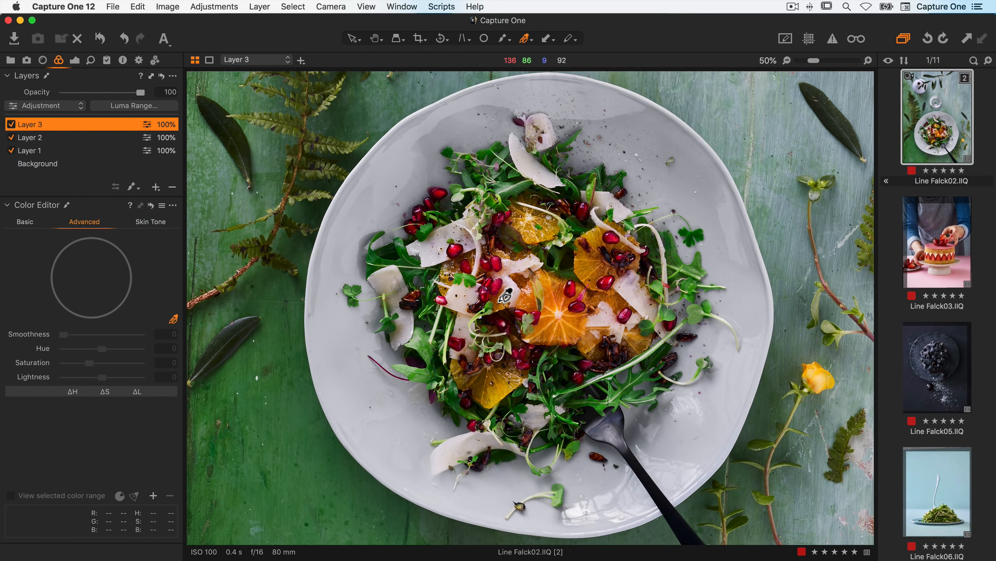
{"action": "key", "text": "h"}
{"action": "double_click", "coordinate": [497, 300]}
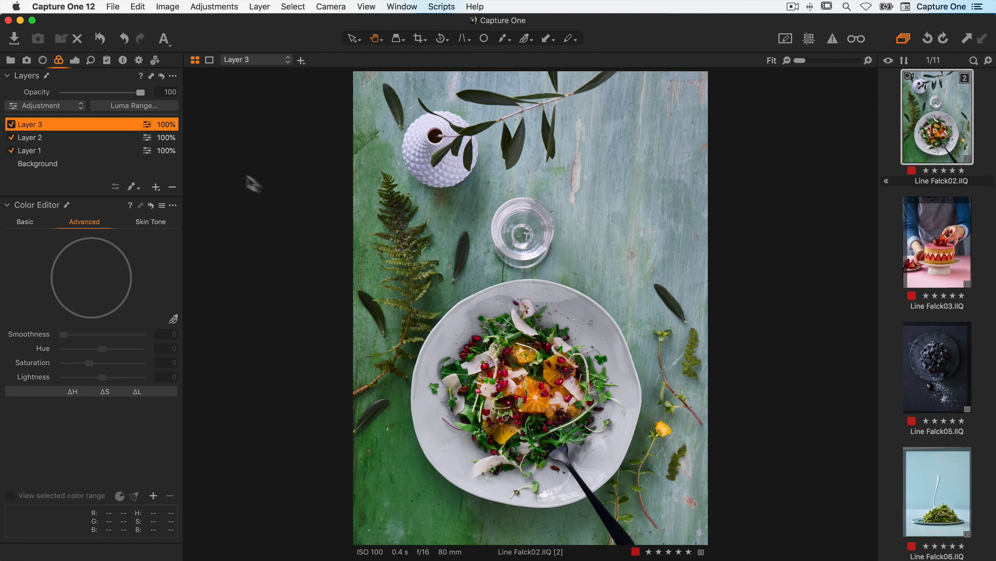
{"action": "left_click", "coordinate": [133, 186]}
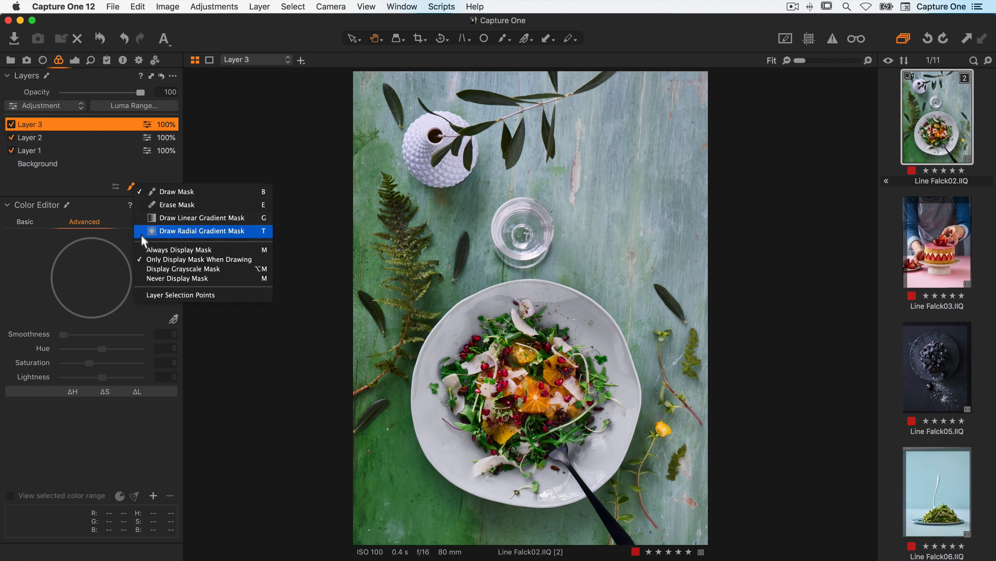
{"action": "left_click", "coordinate": [147, 271]}
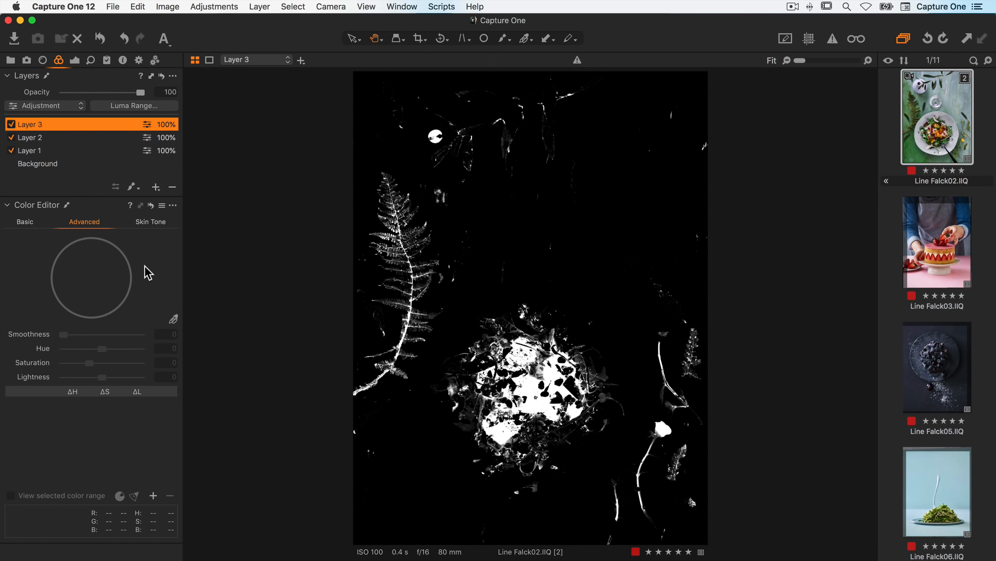
Erase the Layer 3 mask over the fern, vase and background outside the salad with a large brush, and hide the grayscale mask
{"action": "left_click", "coordinate": [137, 188]}
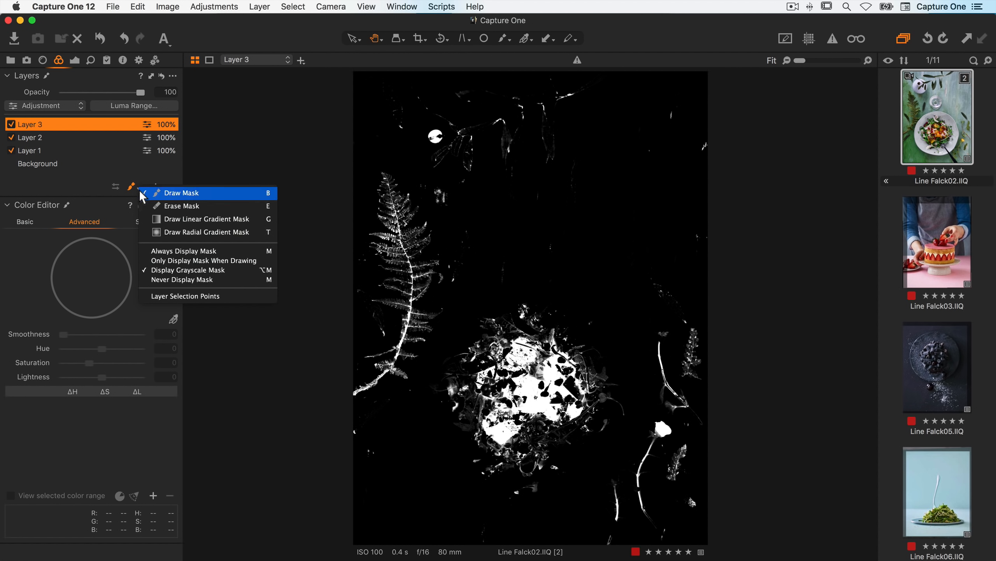
{"action": "left_click", "coordinate": [146, 206]}
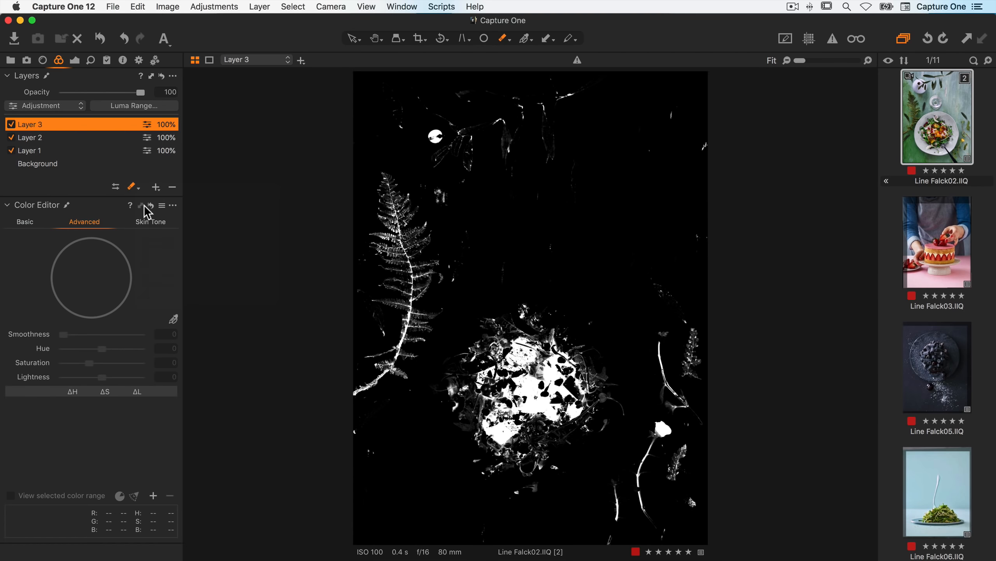
{"action": "right_click", "coordinate": [400, 202]}
{"action": "left_click_drag", "start_coordinate": [402, 206], "coordinate": [408, 207]}
{"action": "mouse_move", "coordinate": [420, 149]}
{"action": "left_mouse_down"}
{"action": "mouse_move", "coordinate": [551, 144]}
{"action": "mouse_move", "coordinate": [505, 128]}
{"action": "mouse_move", "coordinate": [644, 92]}
{"action": "mouse_move", "coordinate": [451, 96]}
{"action": "mouse_move", "coordinate": [385, 180]}
{"action": "mouse_move", "coordinate": [392, 220]}
{"action": "mouse_move", "coordinate": [413, 188]}
{"action": "mouse_move", "coordinate": [420, 204]}
{"action": "mouse_move", "coordinate": [369, 358]}
{"action": "mouse_move", "coordinate": [381, 364]}
{"action": "mouse_move", "coordinate": [437, 266]}
{"action": "mouse_move", "coordinate": [362, 402]}
{"action": "left_mouse_up"}
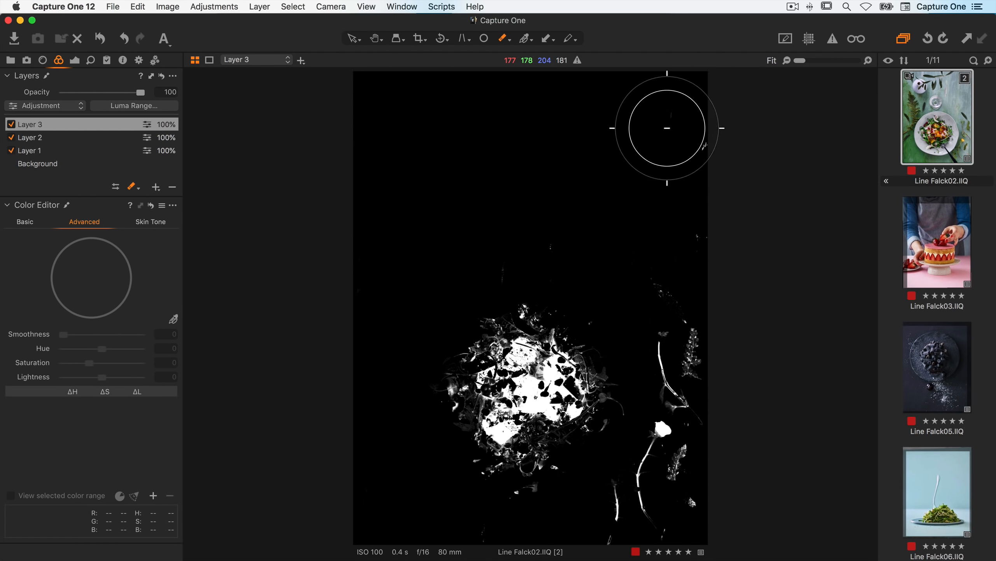
{"action": "mouse_move", "coordinate": [667, 125]}
{"action": "left_mouse_down"}
{"action": "mouse_move", "coordinate": [685, 194]}
{"action": "mouse_move", "coordinate": [667, 315]}
{"action": "mouse_move", "coordinate": [667, 423]}
{"action": "mouse_move", "coordinate": [650, 471]}
{"action": "mouse_move", "coordinate": [615, 510]}
{"action": "mouse_move", "coordinate": [643, 517]}
{"action": "mouse_move", "coordinate": [695, 471]}
{"action": "mouse_move", "coordinate": [676, 264]}
{"action": "mouse_move", "coordinate": [563, 217]}
{"action": "mouse_move", "coordinate": [503, 237]}
{"action": "mouse_move", "coordinate": [540, 243]}
{"action": "mouse_move", "coordinate": [450, 246]}
{"action": "left_mouse_up"}
{"action": "key", "text": "m"}
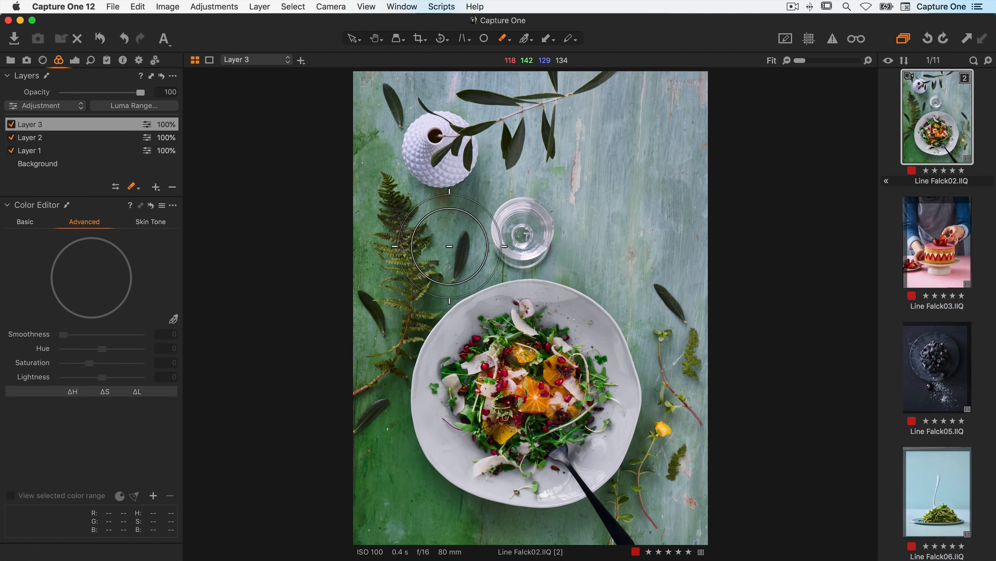
Set Layer 3's exposure contrast to 25 for the orange slices, and toggle the layer off and on to compare
{"action": "key", "text": "h"}
{"action": "left_click", "coordinate": [526, 392]}
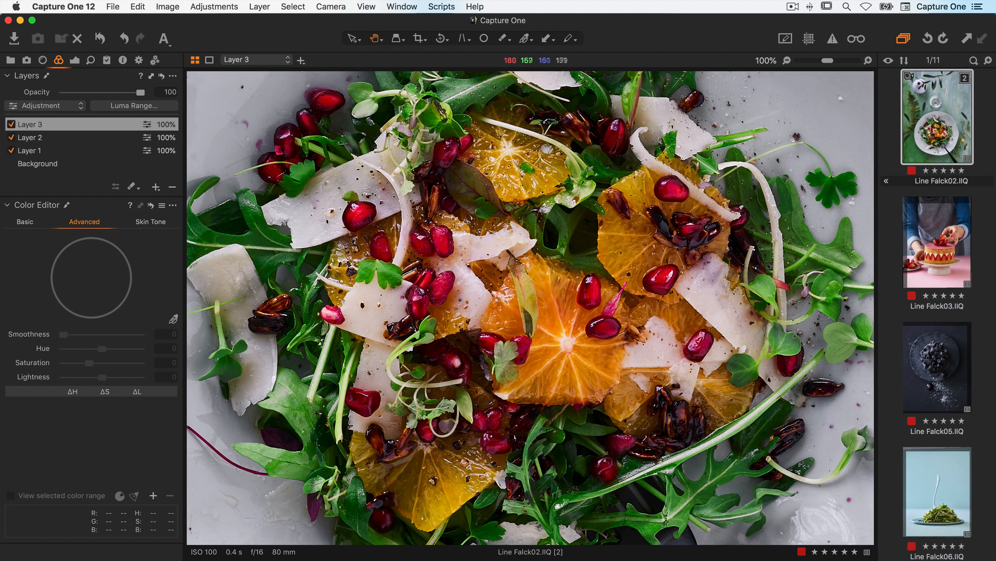
{"action": "left_click", "coordinate": [75, 60]}
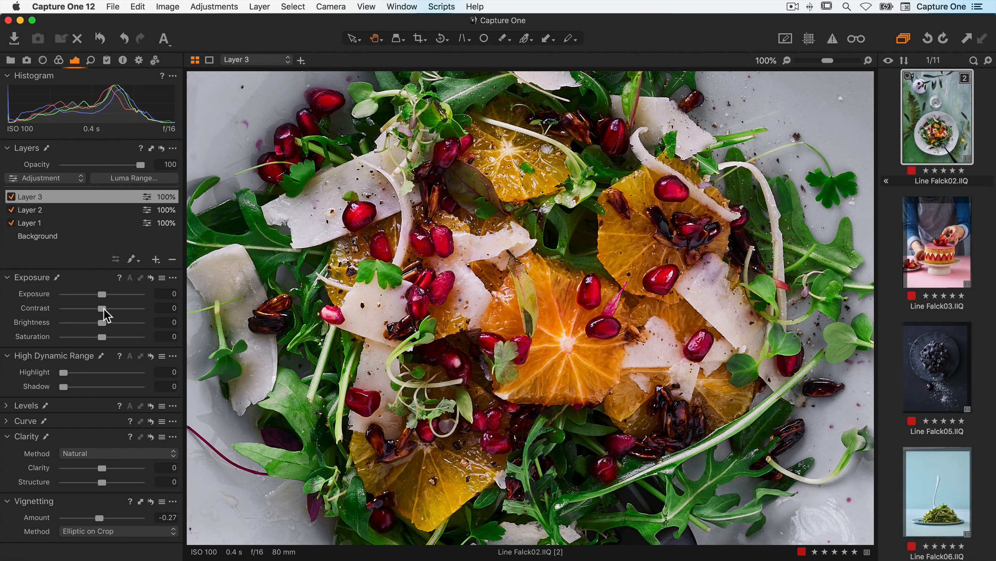
{"action": "left_click_drag", "start_coordinate": [104, 308], "coordinate": [123, 310]}
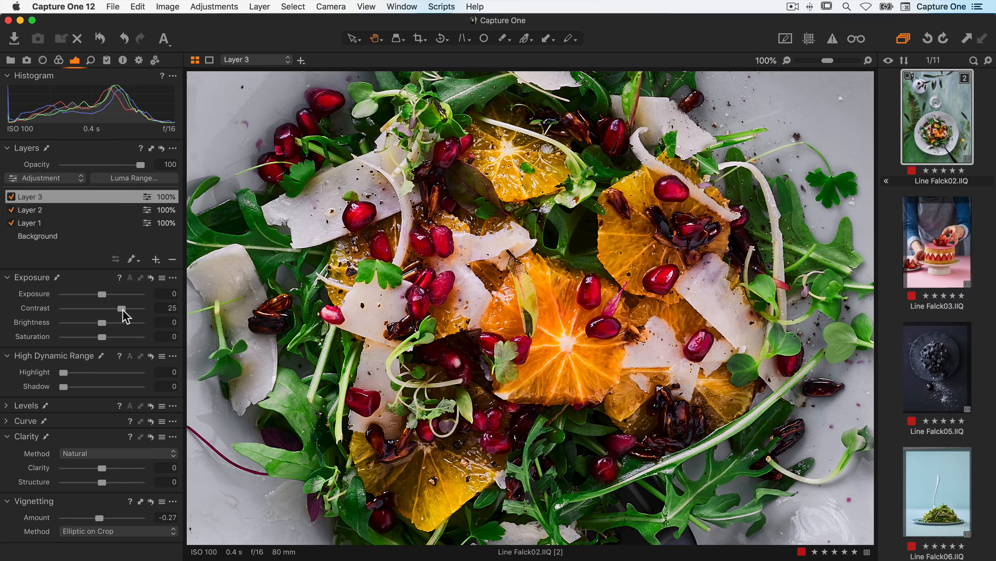
{"action": "left_click", "coordinate": [10, 197]}
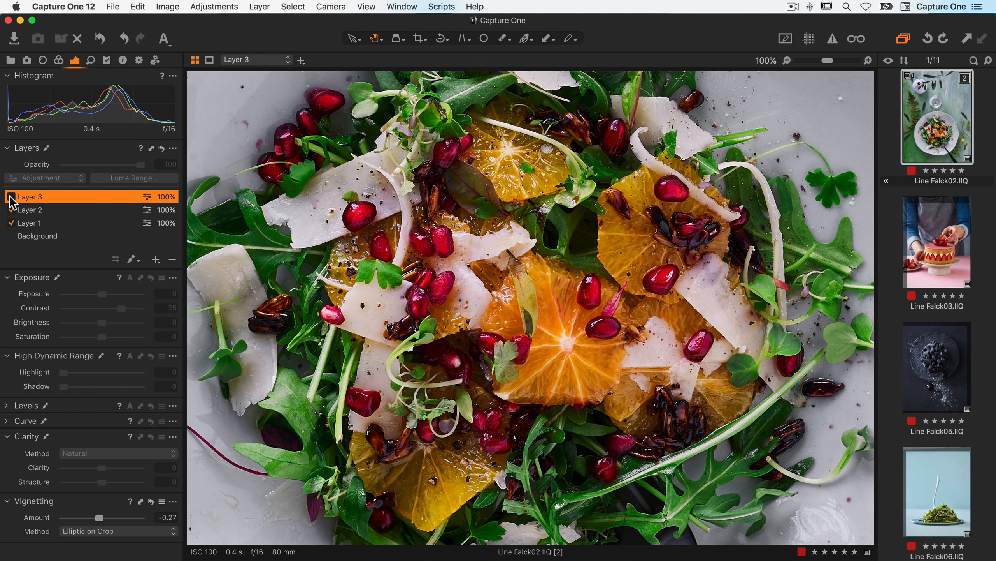
{"action": "left_click", "coordinate": [11, 197]}
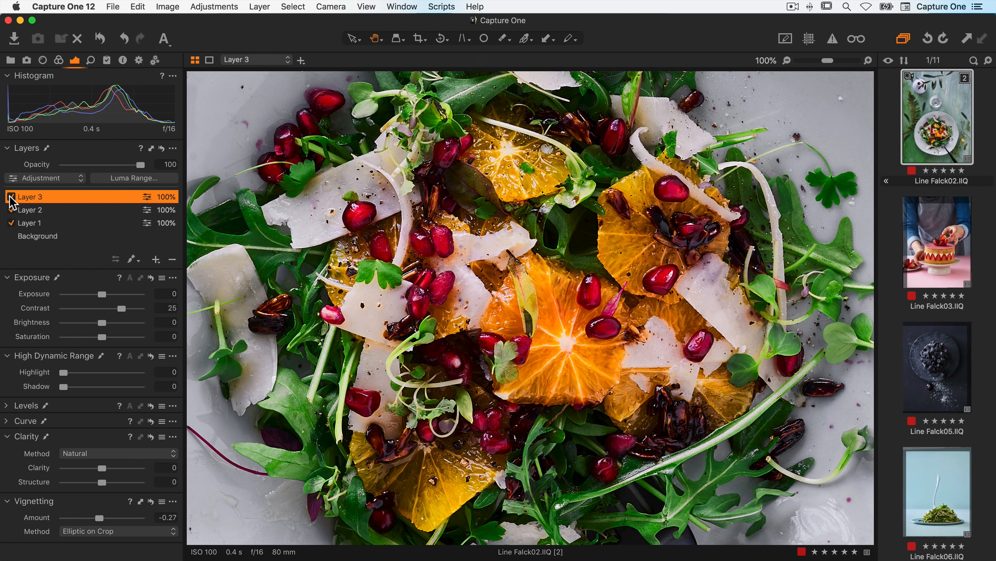